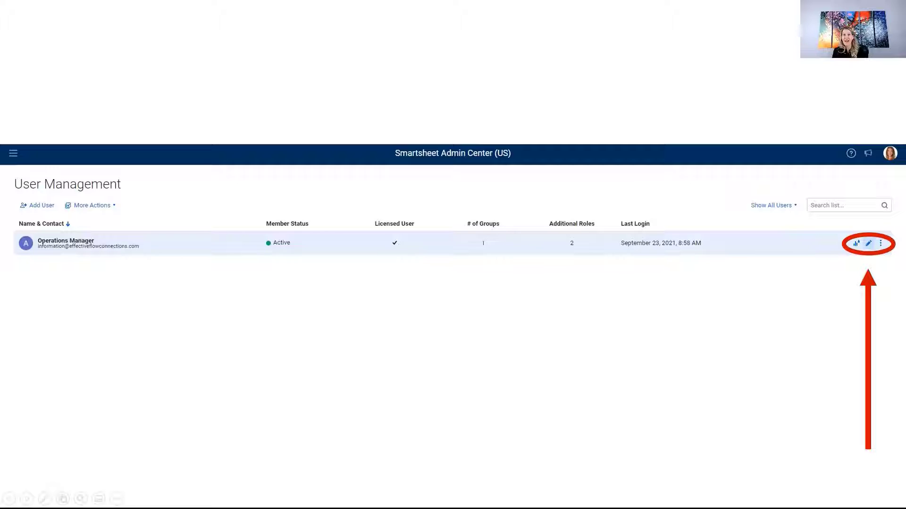
# Show the Operations Manager's Edit User details with Licensed User, Group Admin and Resource Viewer roles
pyautogui.press('Right')
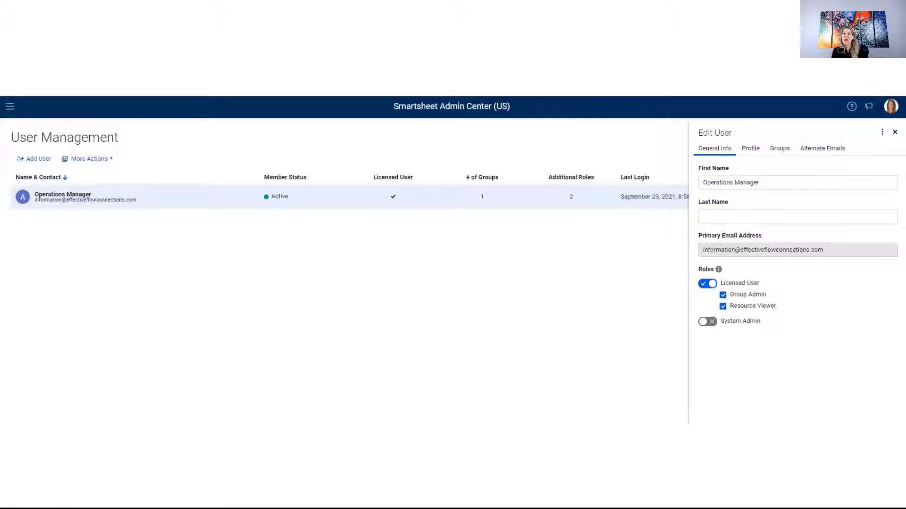
pyautogui.press('Right')
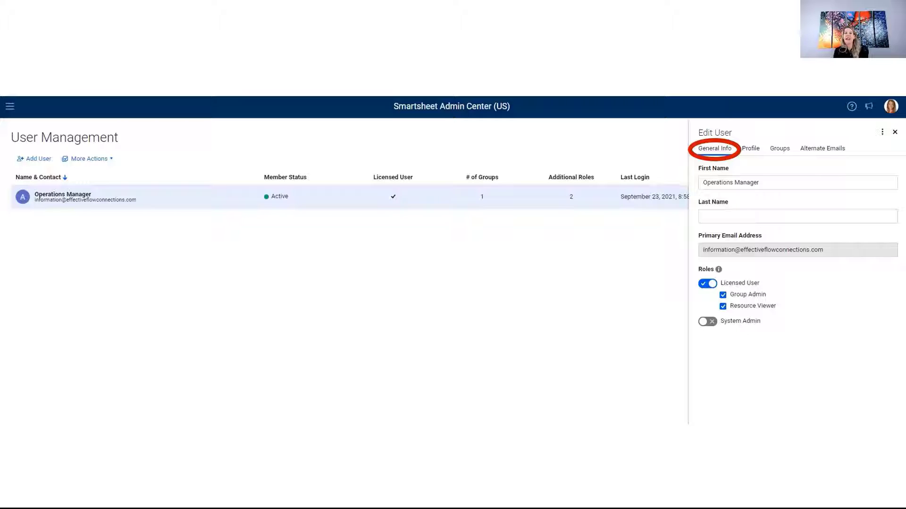
pyautogui.press('Right')
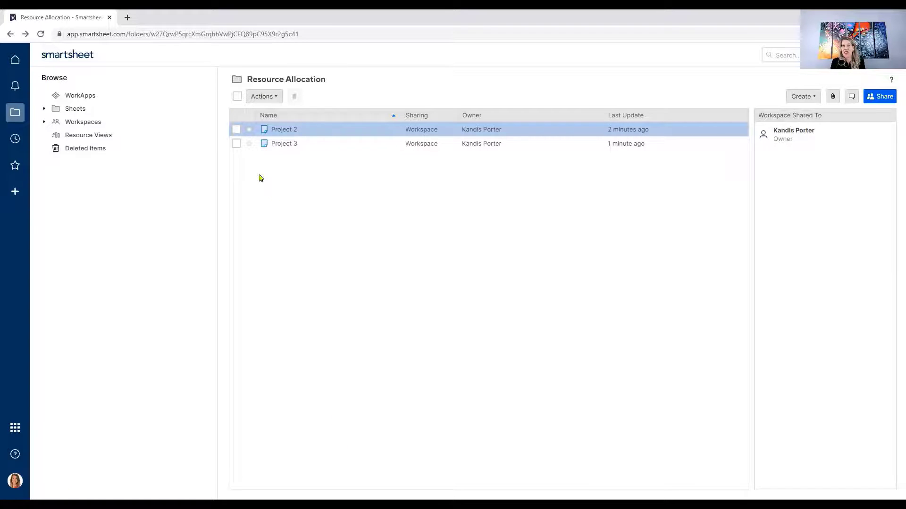
# Open the Project 2 sheet and select the whole Assigned To column
pyautogui.click(278, 131)
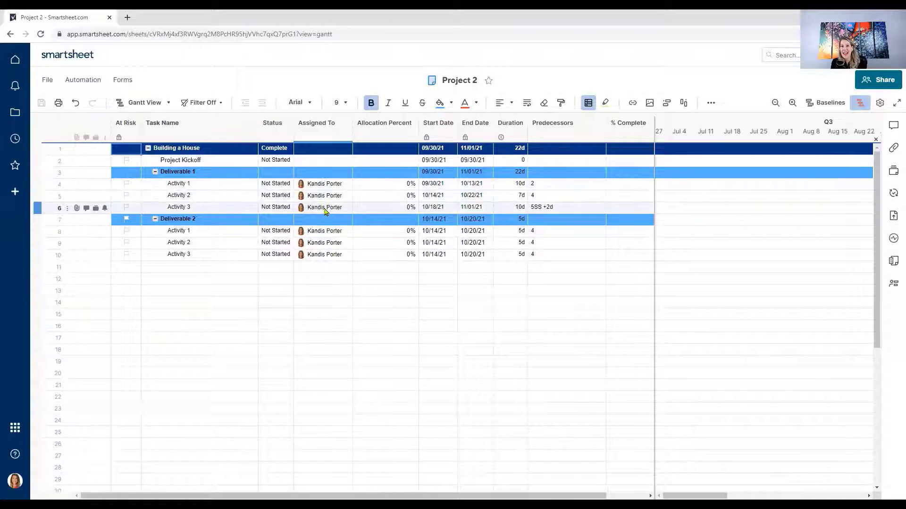
pyautogui.moveTo(331, 254)
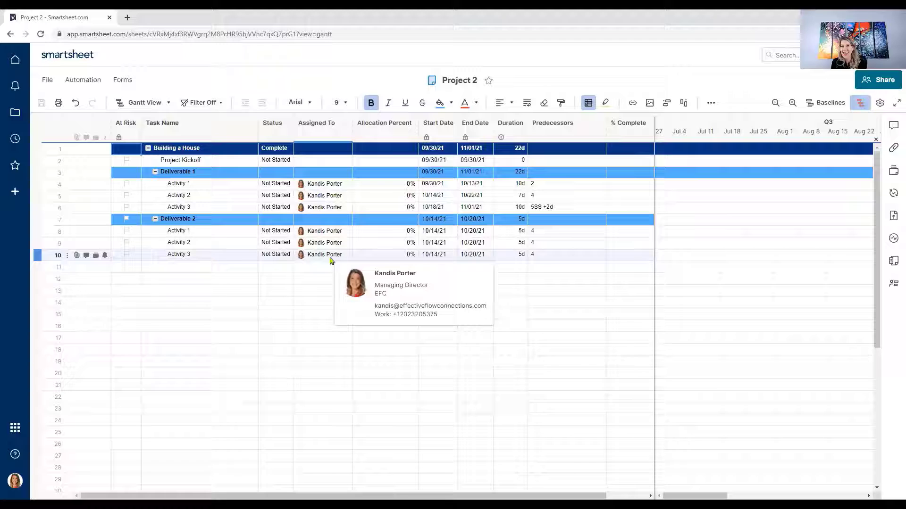
pyautogui.click(329, 134)
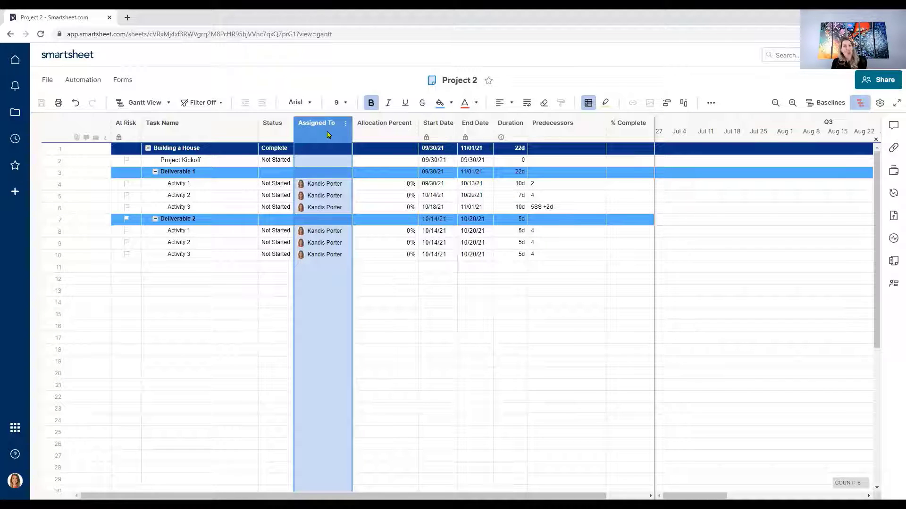
pyautogui.click(384, 123)
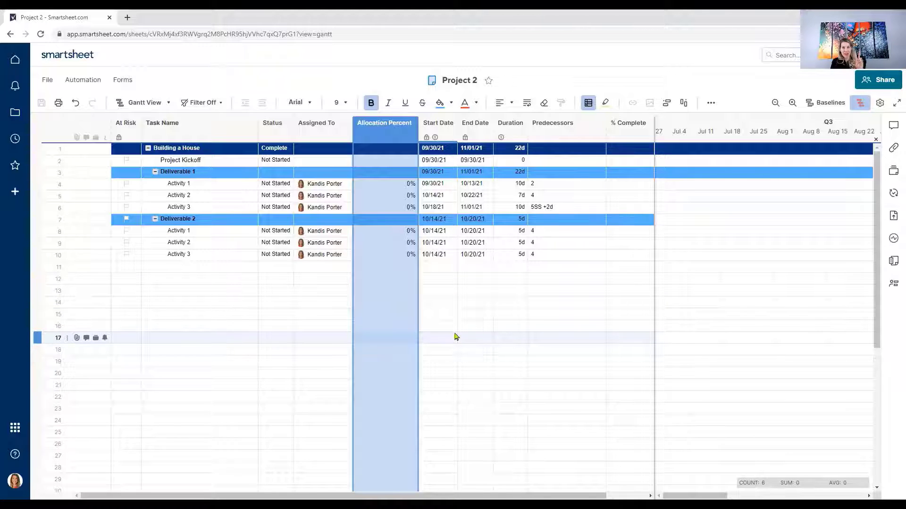
pyautogui.click(319, 124)
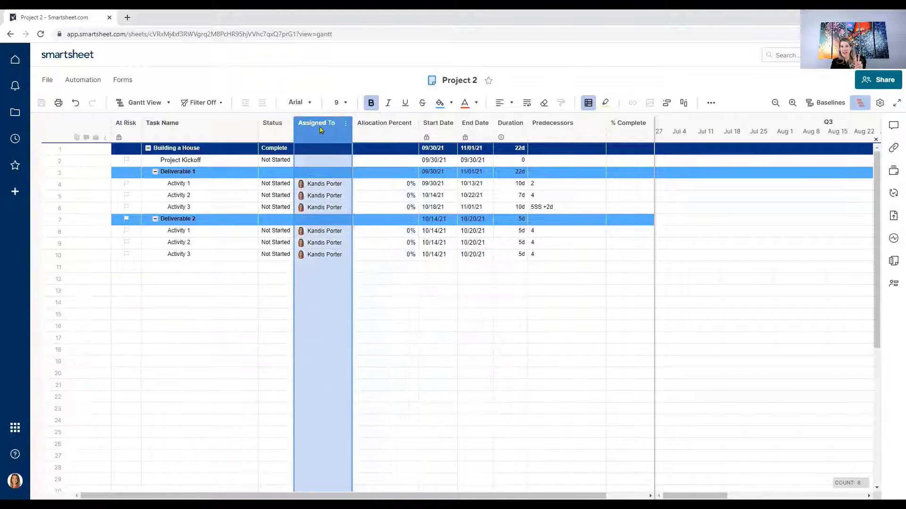
pyautogui.click(374, 124)
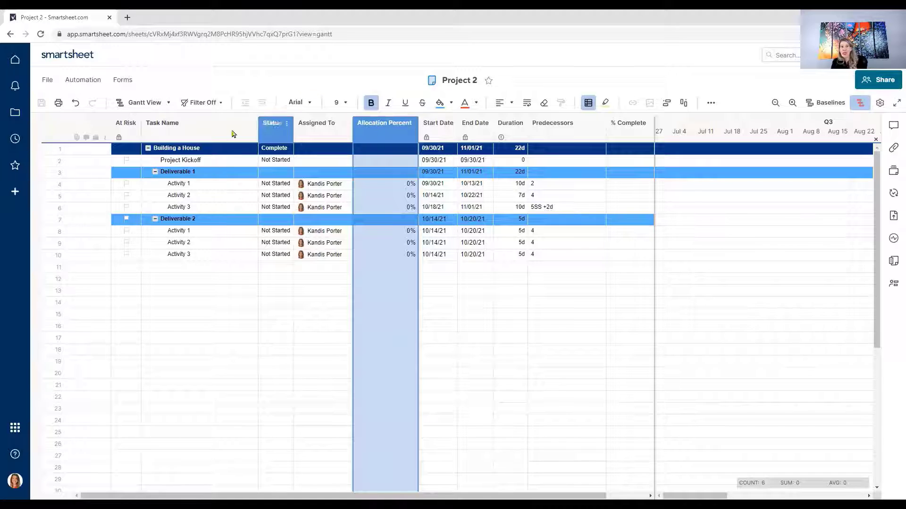
pyautogui.click(158, 104)
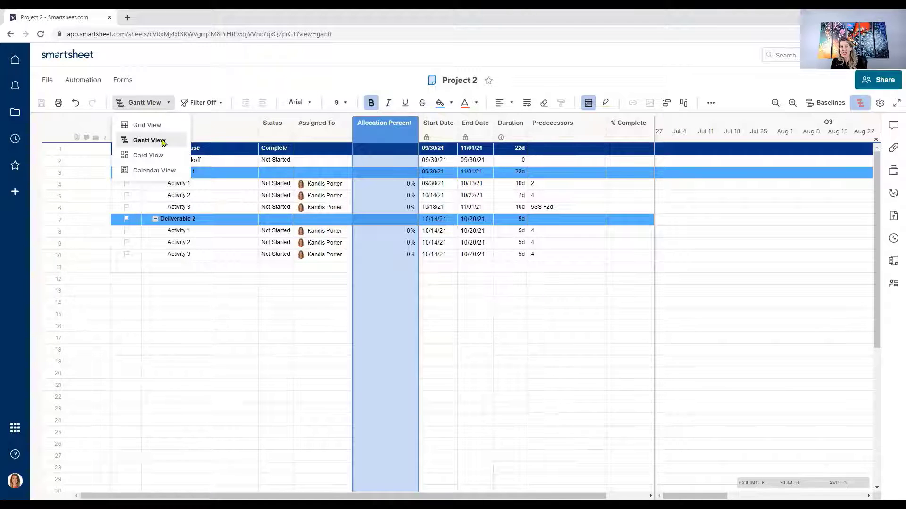
pyautogui.click(163, 141)
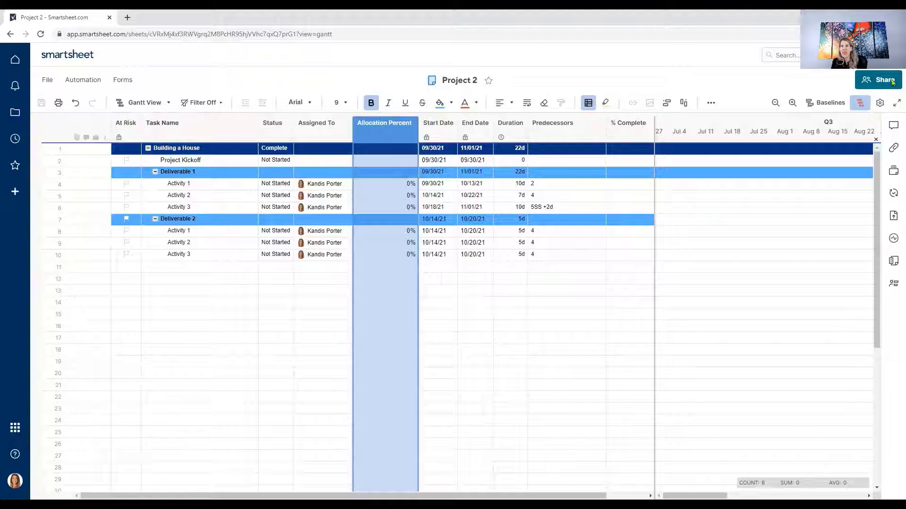
# Set Project 2 to Legacy RM with Assigned To as resource and Allocation Percent as allocation column
pyautogui.click(879, 104)
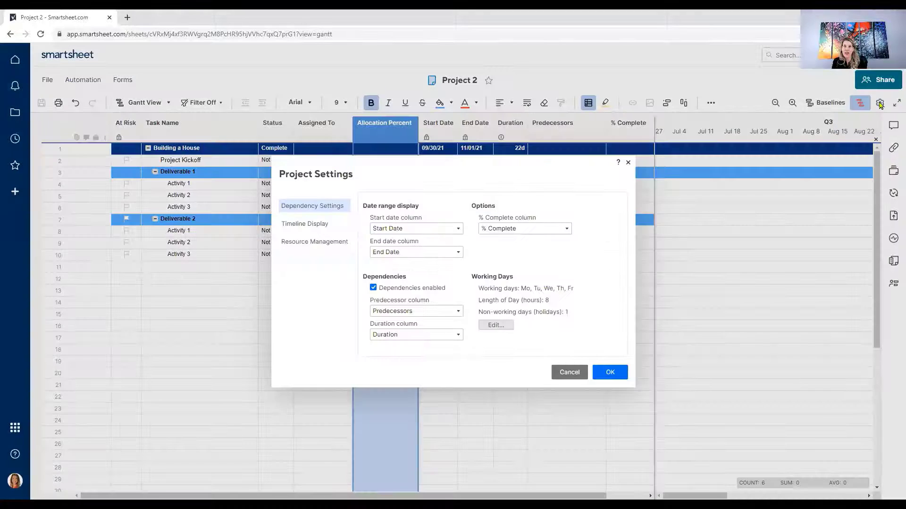
pyautogui.click(315, 244)
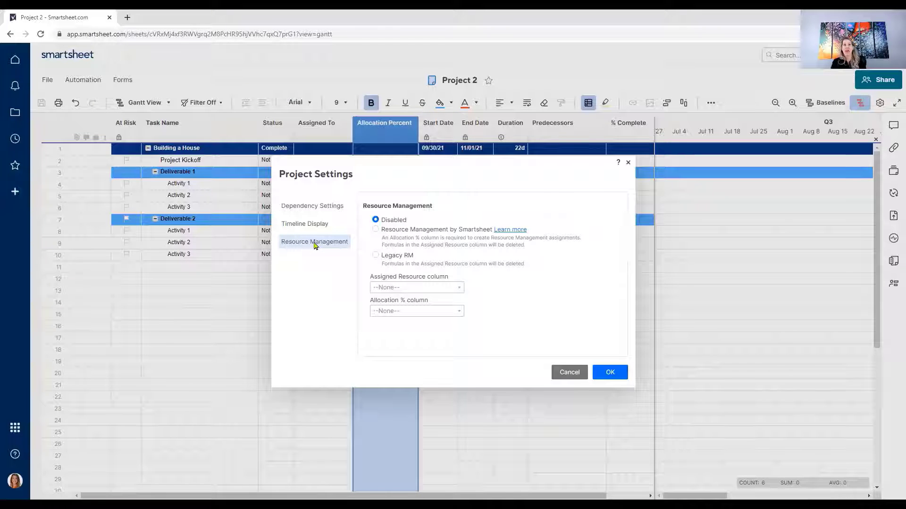
pyautogui.click(375, 255)
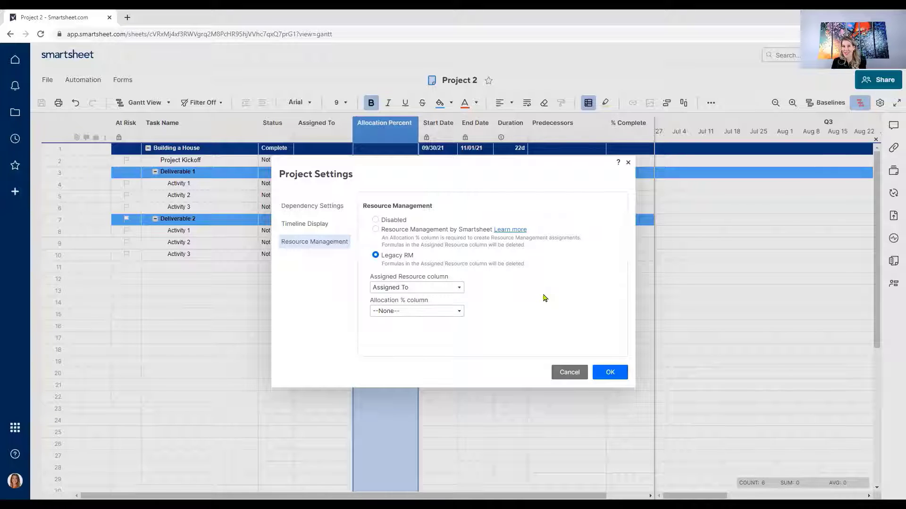
pyautogui.click(457, 288)
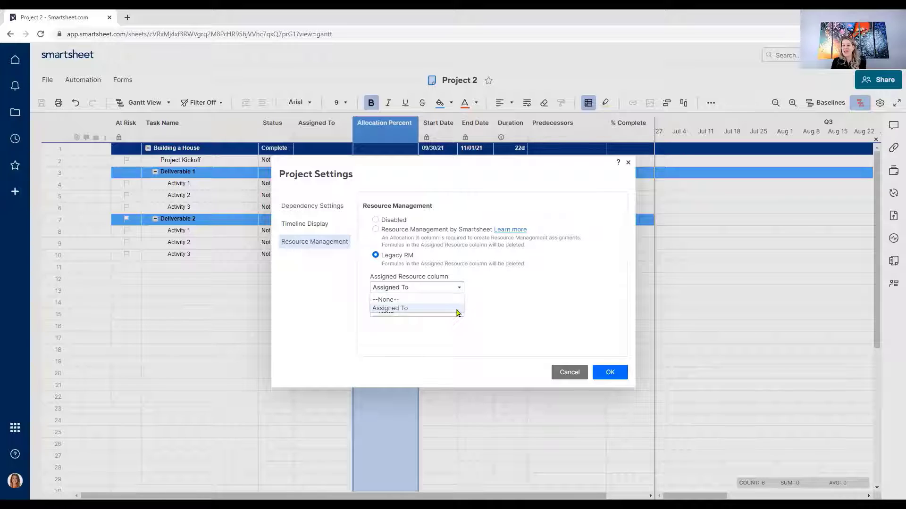
pyautogui.click(457, 310)
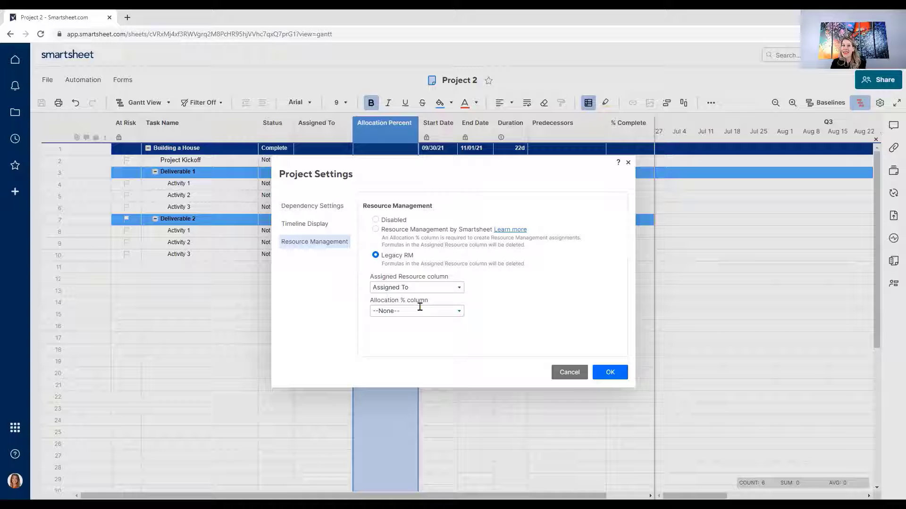
pyautogui.click(460, 312)
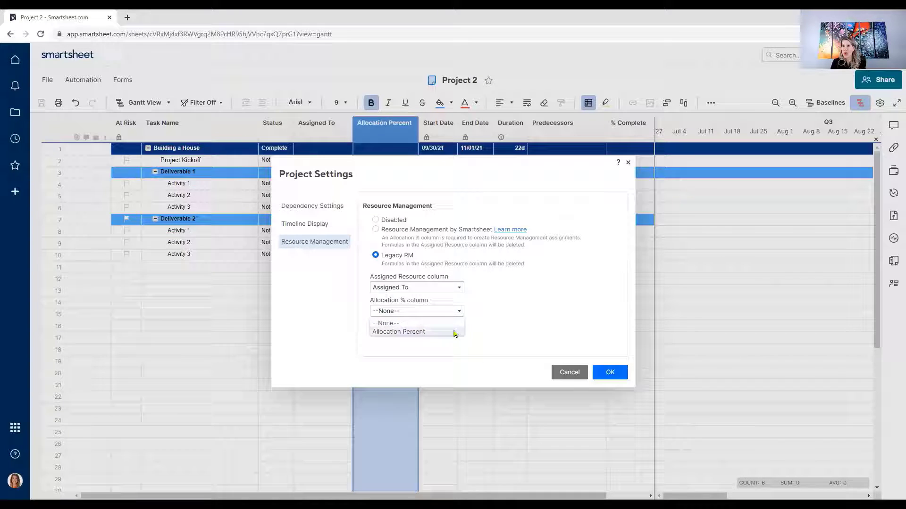
pyautogui.click(455, 333)
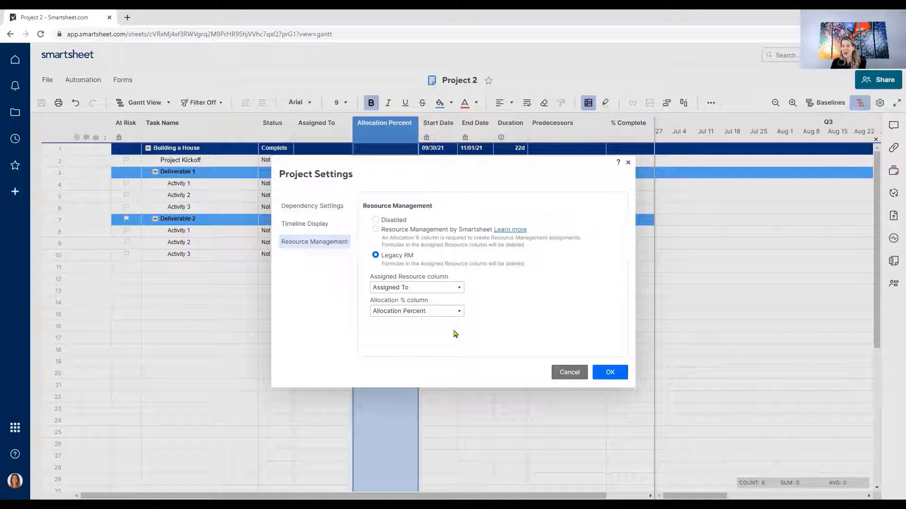
pyautogui.click(602, 373)
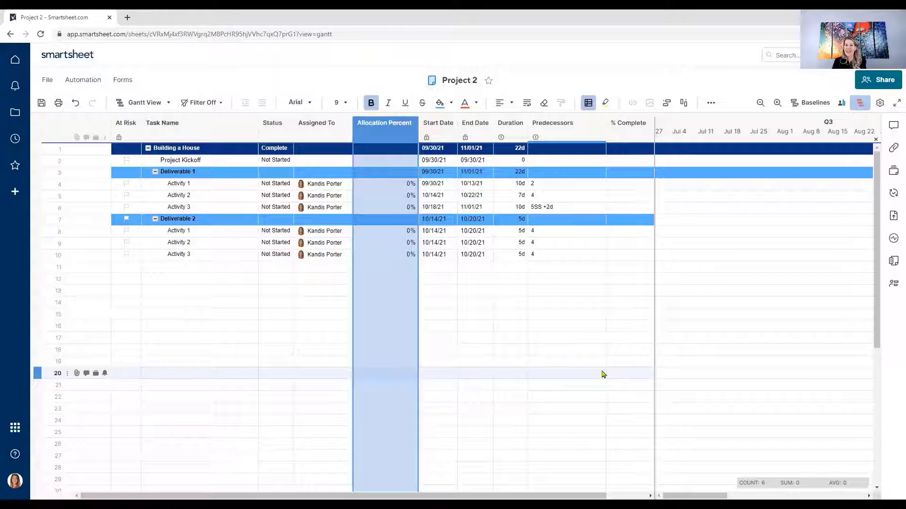
# Enter a 25% allocation for the first three activities in rows 4–6
pyautogui.click(382, 186)
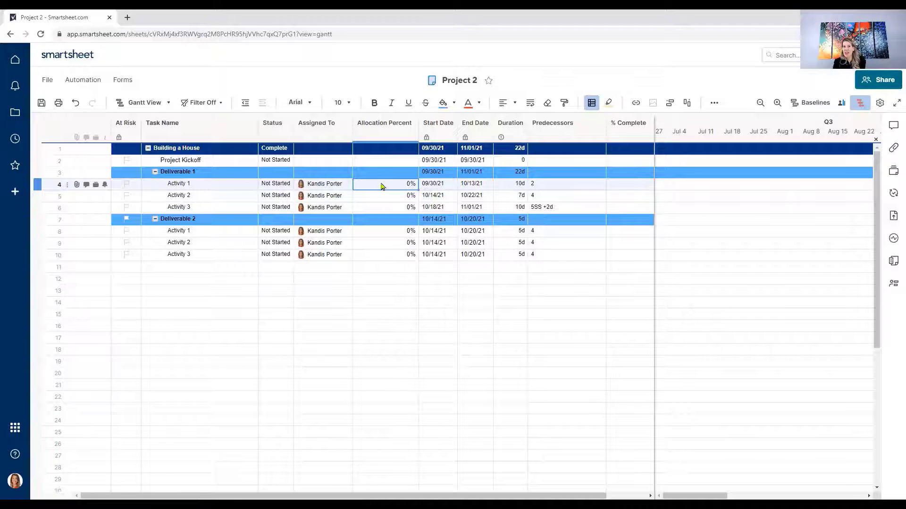
pyautogui.write('25')
pyautogui.press('Return')
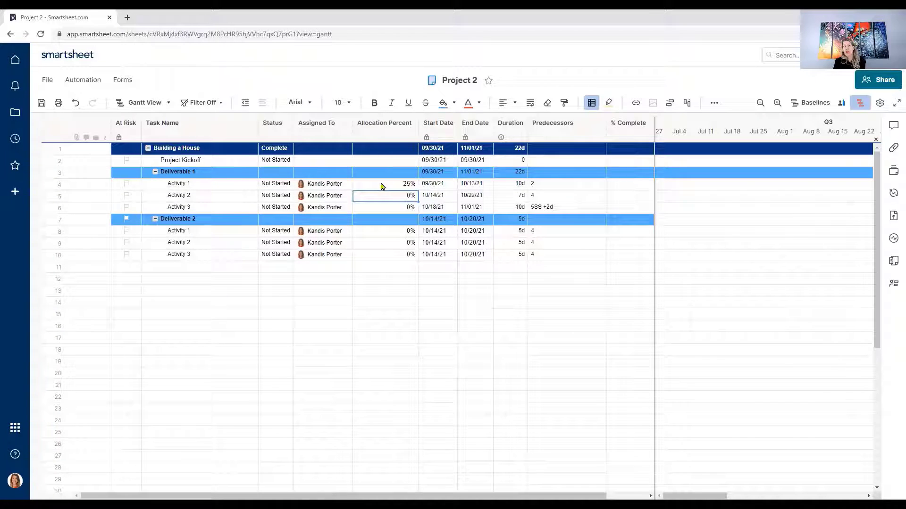
pyautogui.write('25')
pyautogui.press('Return')
pyautogui.write('25')
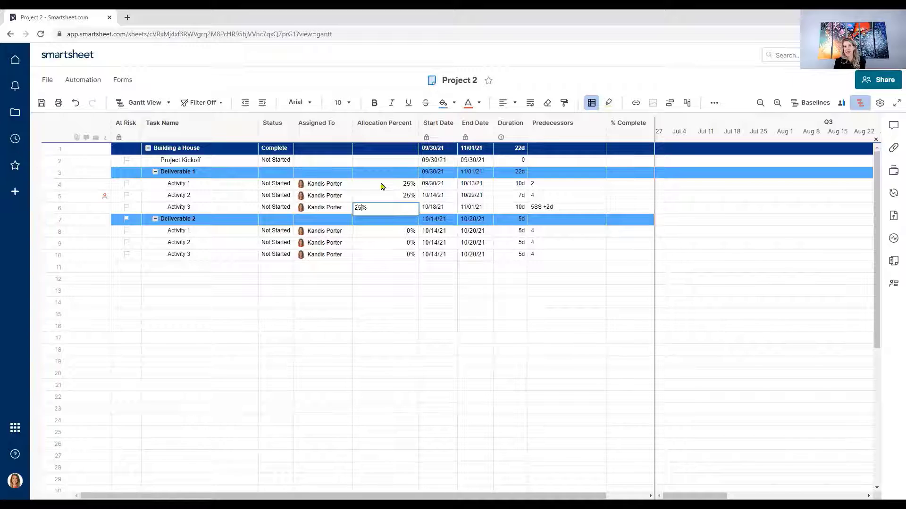
pyautogui.press('Return')
pyautogui.press('Return')
# Enter 25% for the remaining activities in rows 8–10 and save the sheet
pyautogui.write('25')
pyautogui.press('Return')
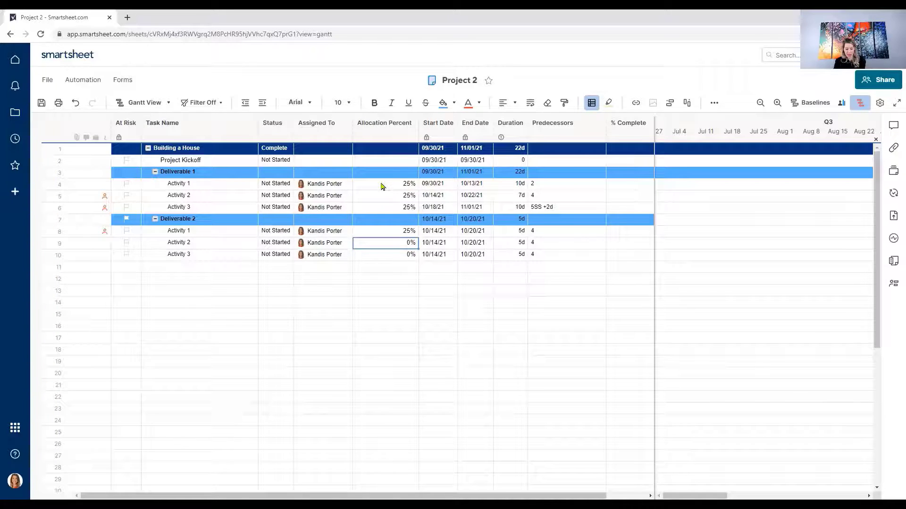
pyautogui.write('25')
pyautogui.press('Return')
pyautogui.write('25')
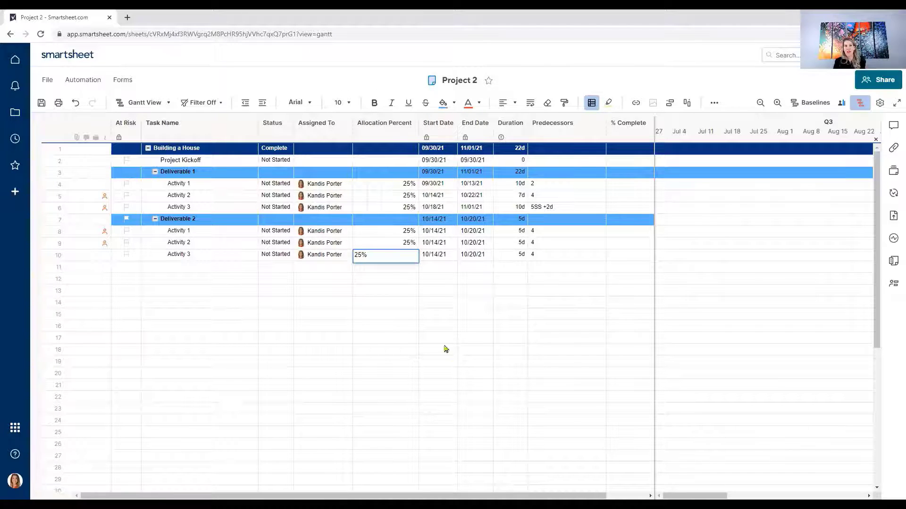
pyautogui.click(458, 363)
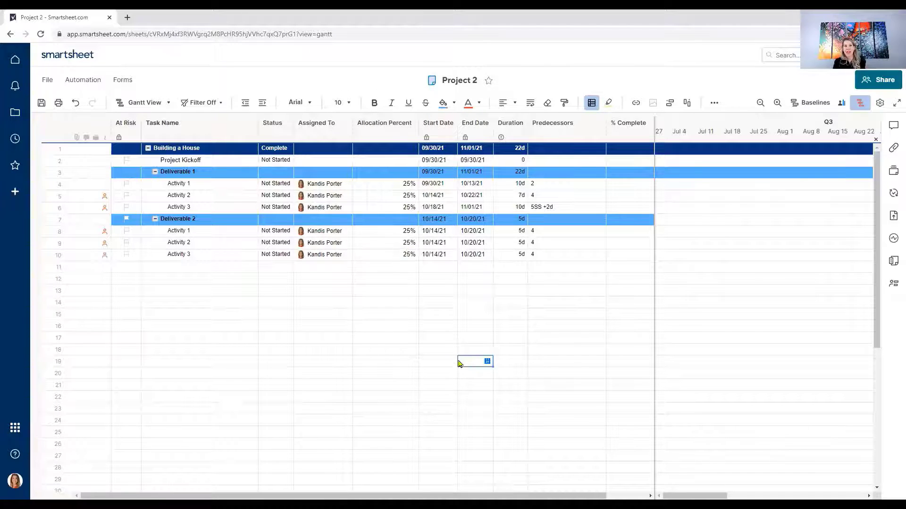
pyautogui.click(42, 103)
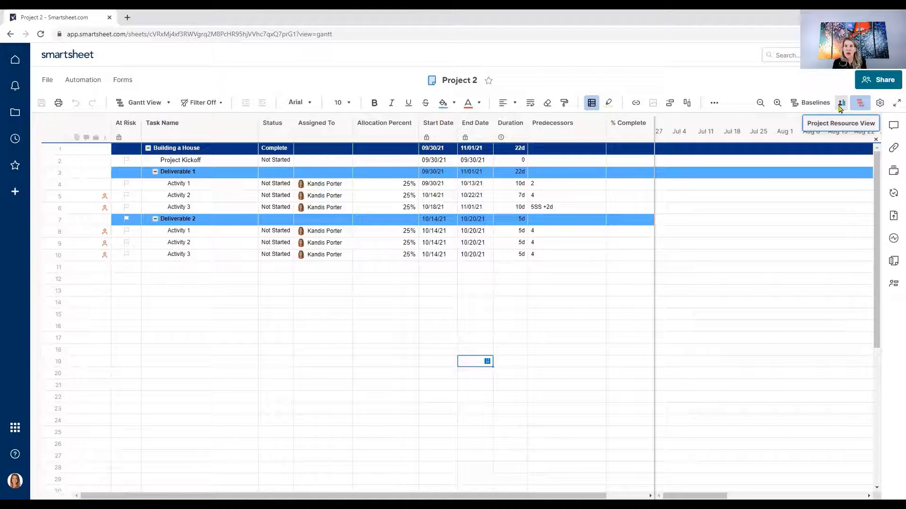
pyautogui.click(840, 103)
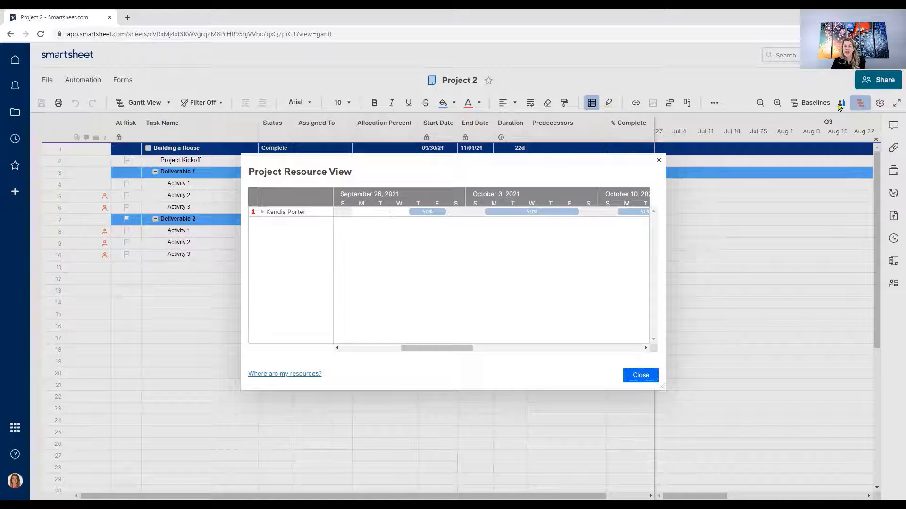
pyautogui.click(262, 212)
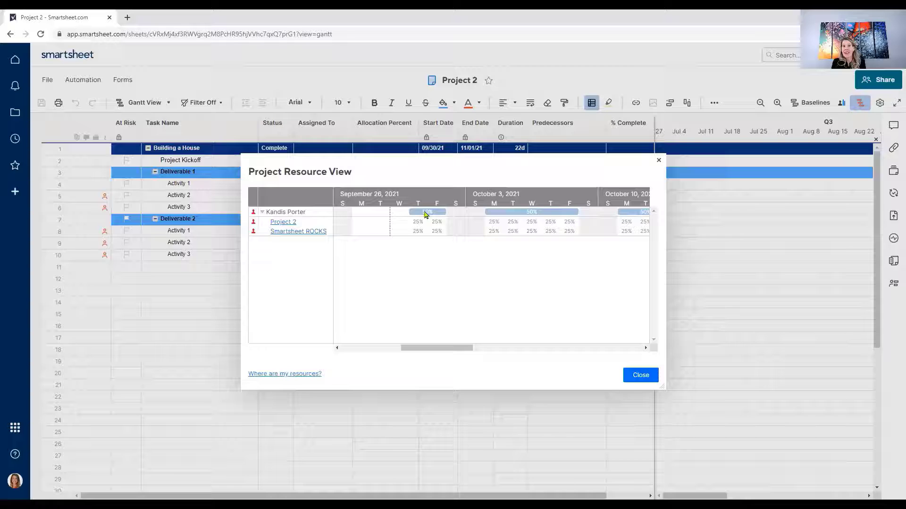
pyautogui.moveTo(422, 214)
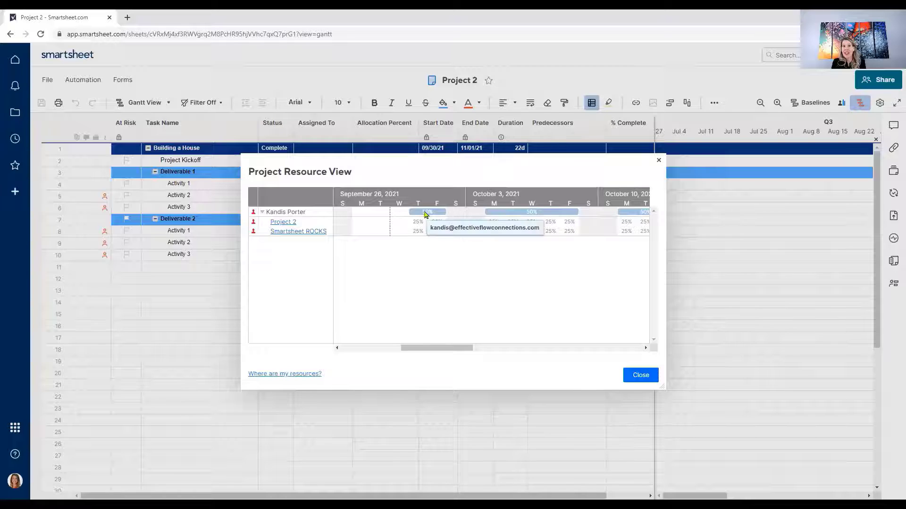
pyautogui.click(659, 162)
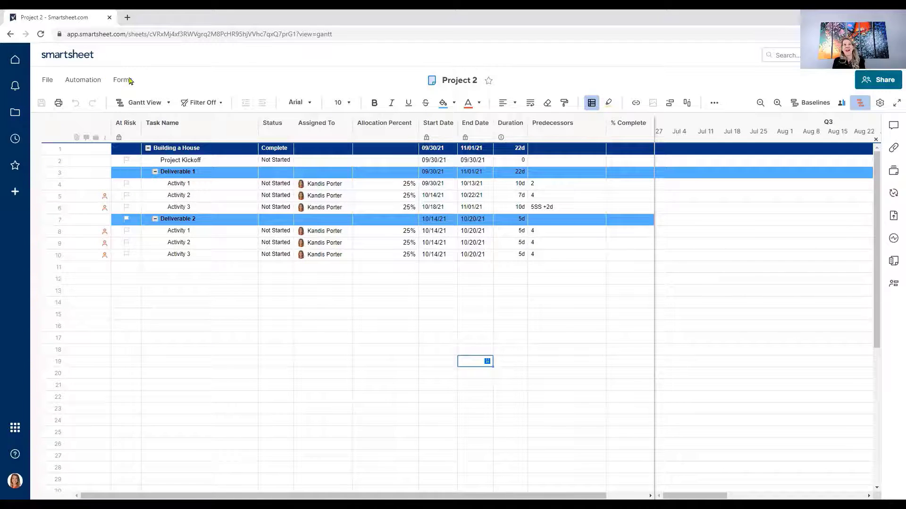
# Return to the Resource Allocation folder and open the Project 3 sheet
pyautogui.click(10, 36)
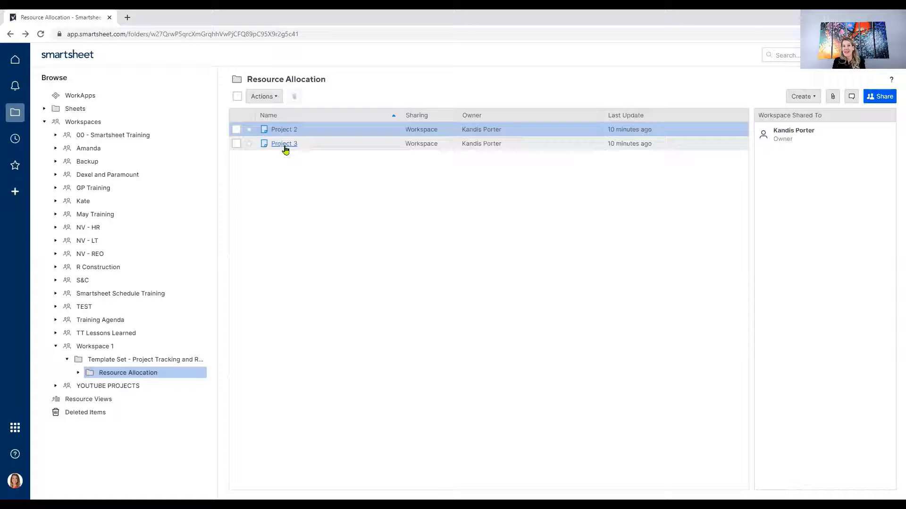
pyautogui.click(285, 147)
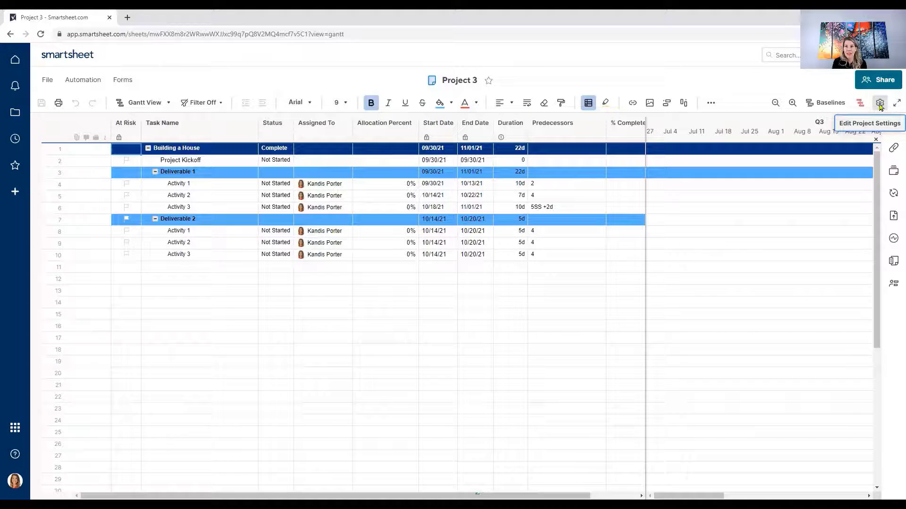
# Switch Project 3's resource management to Legacy RM using Assigned To and Allocation Percent columns
pyautogui.click(879, 104)
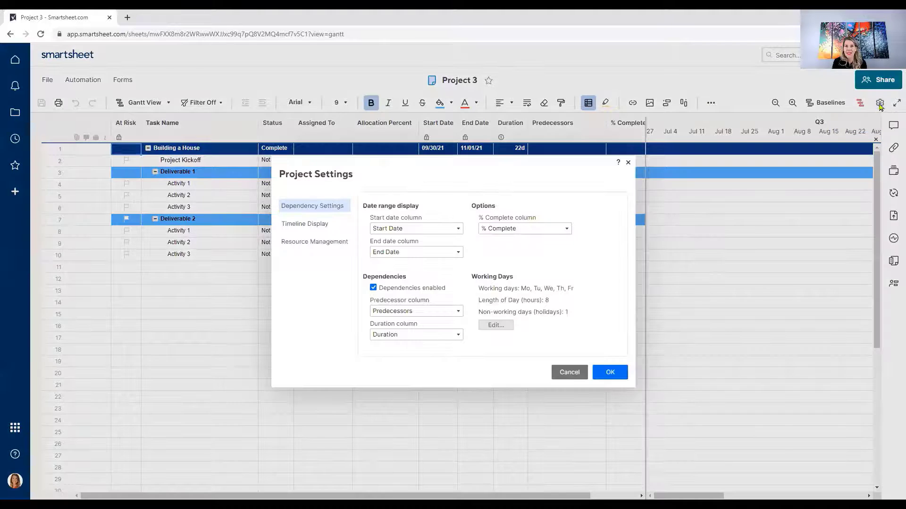
pyautogui.click(325, 244)
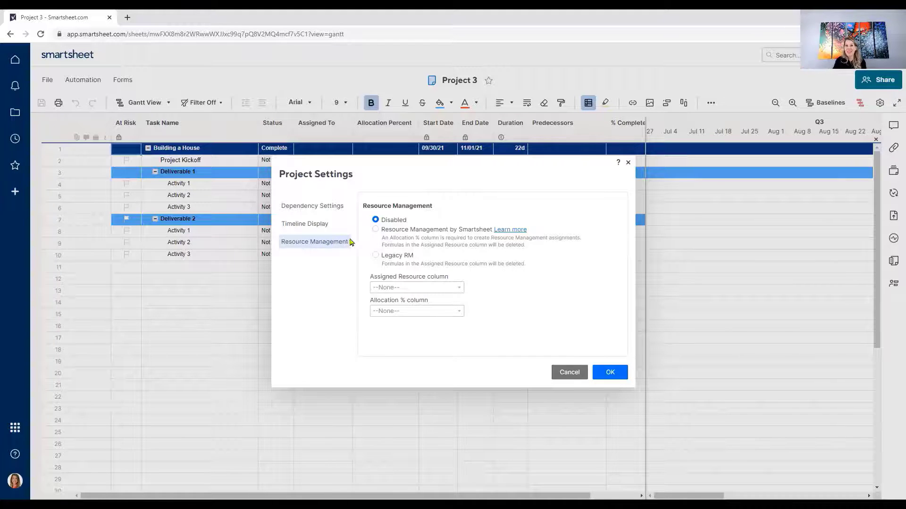
pyautogui.click(375, 256)
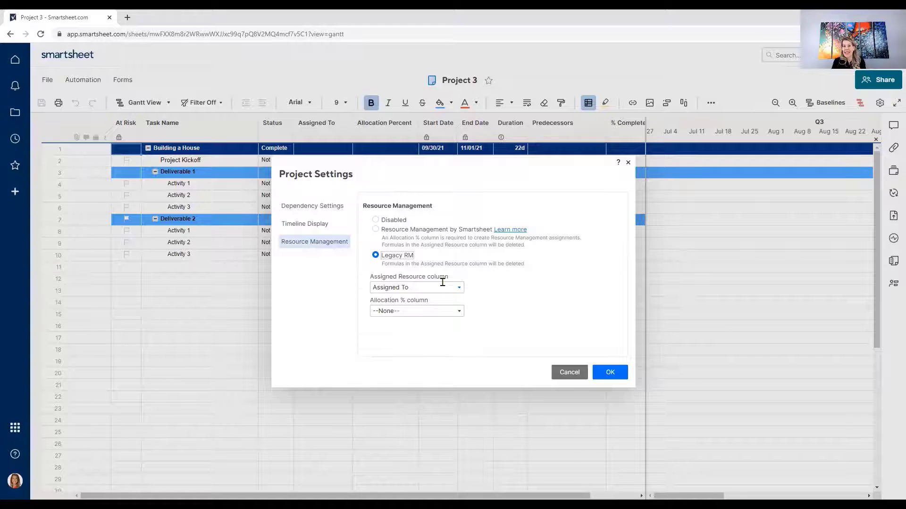
pyautogui.click(460, 312)
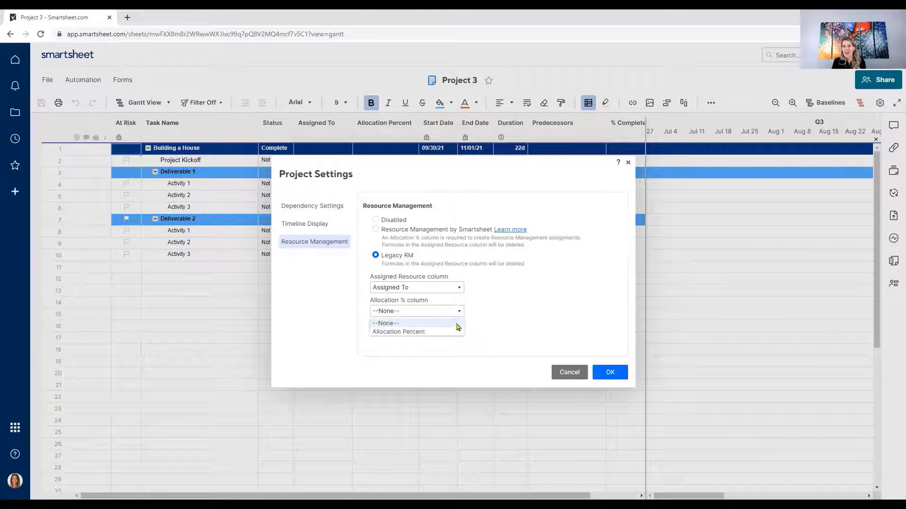
pyautogui.click(456, 333)
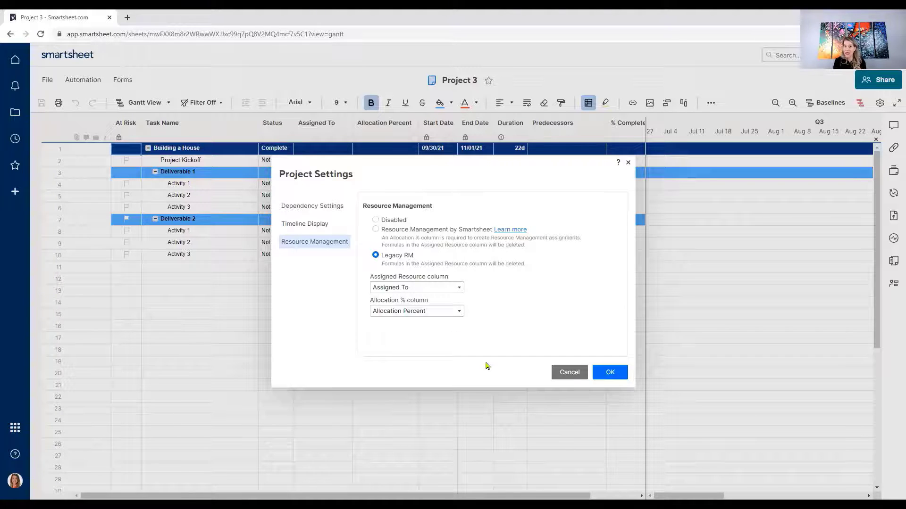
# Apply the Legacy RM settings and enter 75% allocation for the activities in rows 4–6
pyautogui.click(611, 373)
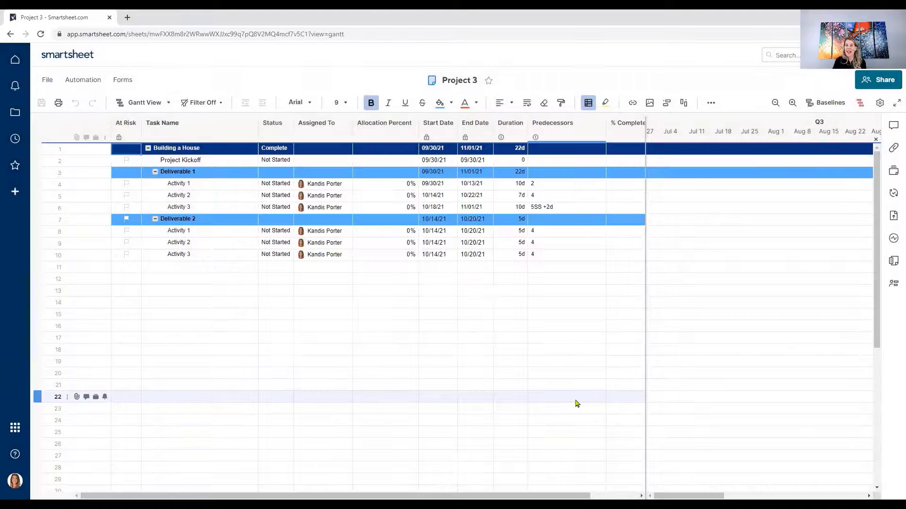
pyautogui.click(368, 183)
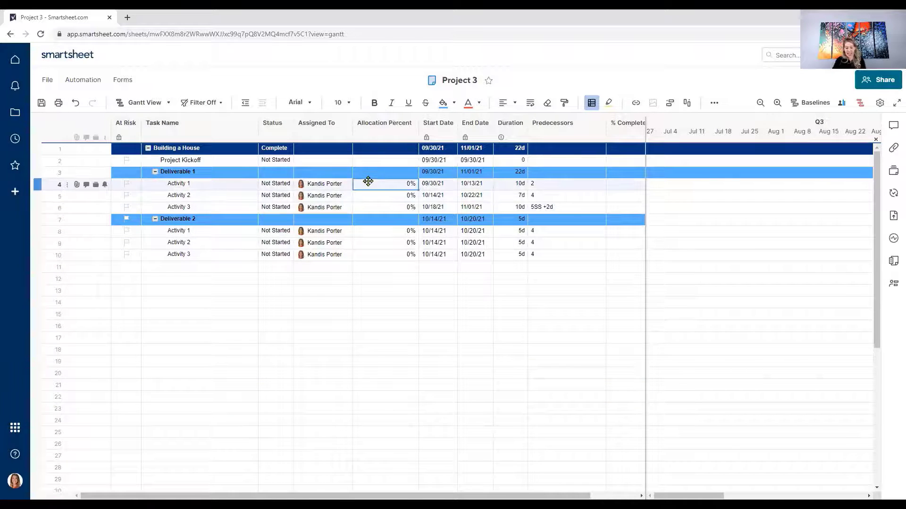
pyautogui.write('75%')
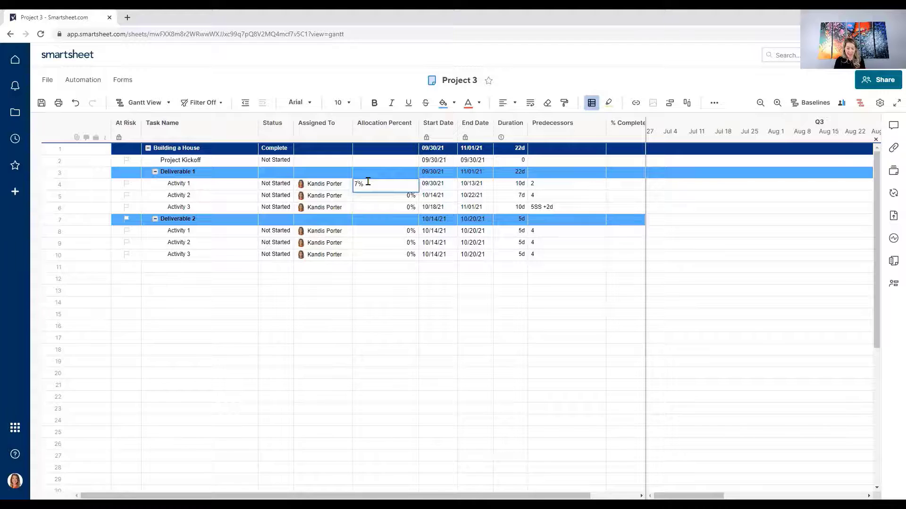
pyautogui.press('Return')
pyautogui.write('75')
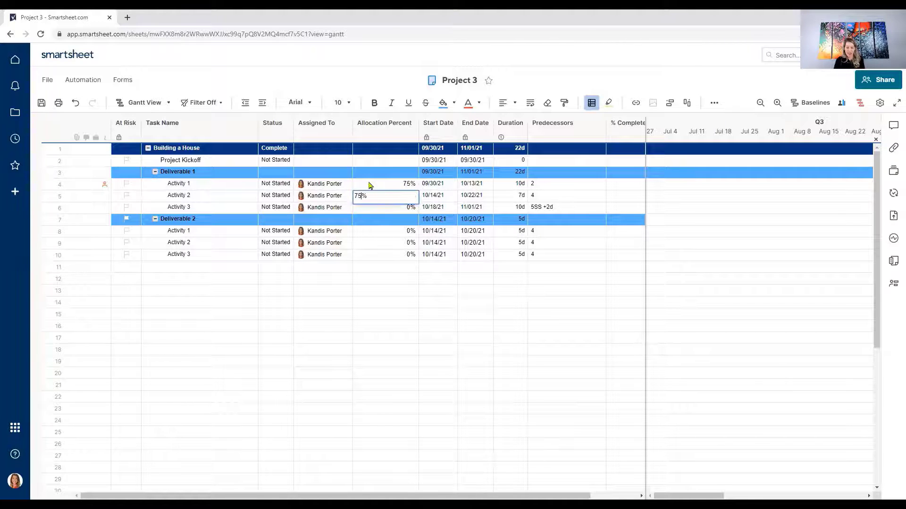
pyautogui.press('Return')
pyautogui.write('75')
pyautogui.press('Return')
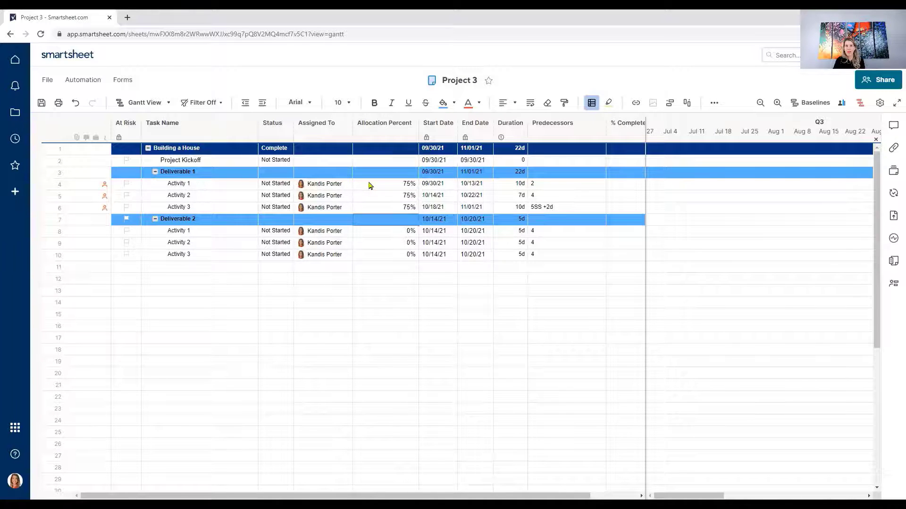
# Skip the Deliverable 2 row and enter 75% allocation for rows 8–10
pyautogui.press('Return')
pyautogui.write('75')
pyautogui.press('Return')
pyautogui.write('75')
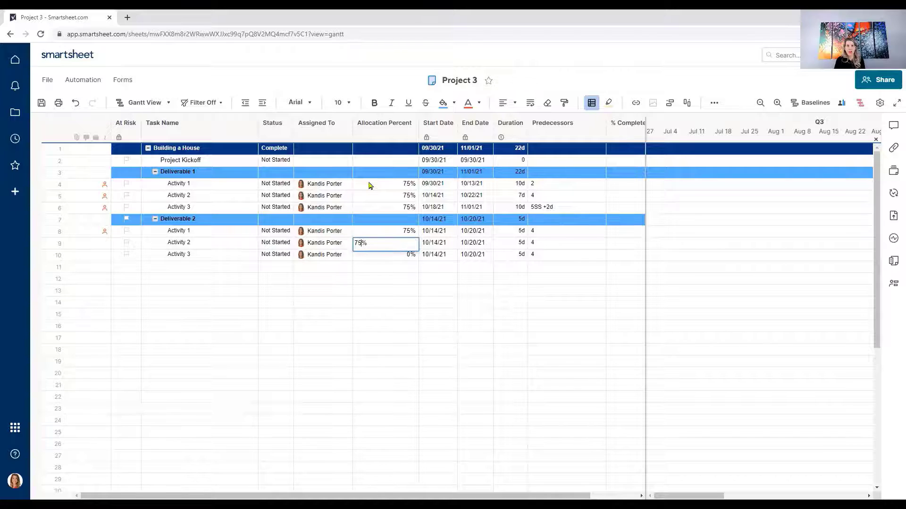
pyautogui.press('Return')
pyautogui.write('75')
pyautogui.press('Return')
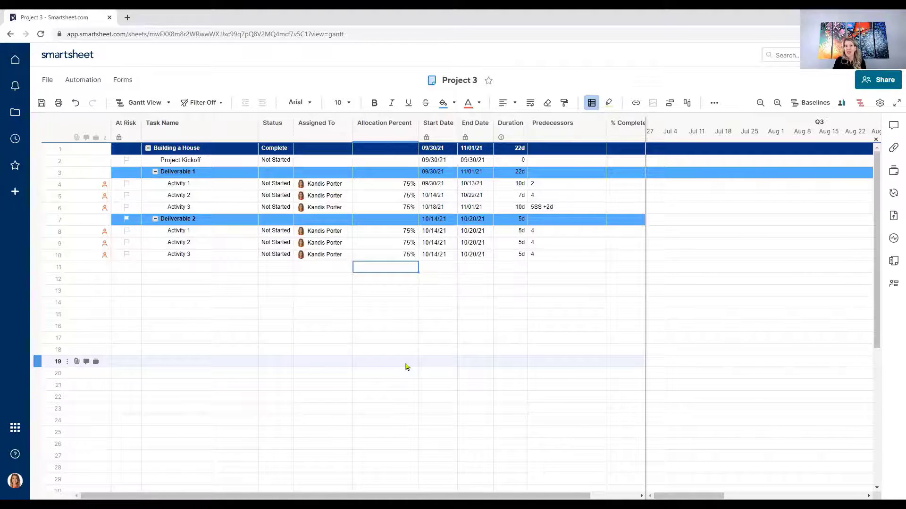
# Save Project 3 and bring up the over-allocation alert on an activity's resource flag
pyautogui.click(41, 103)
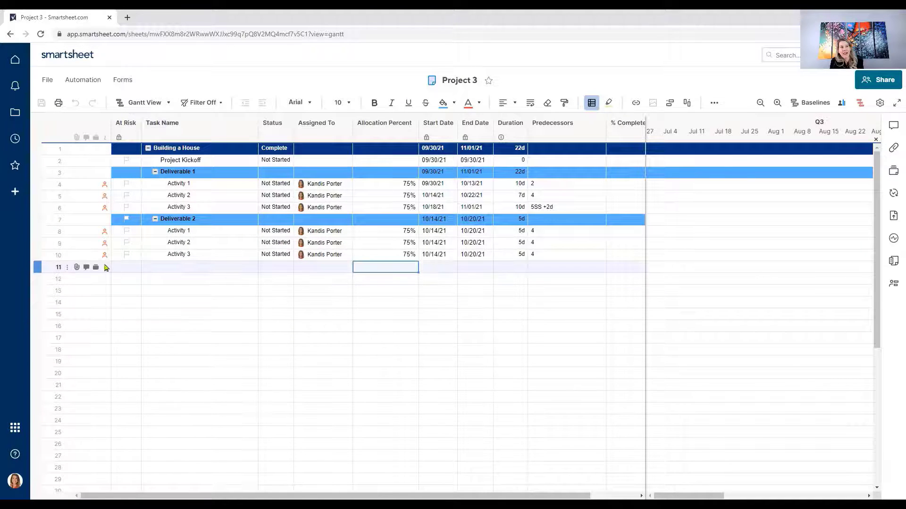
pyautogui.moveTo(105, 259)
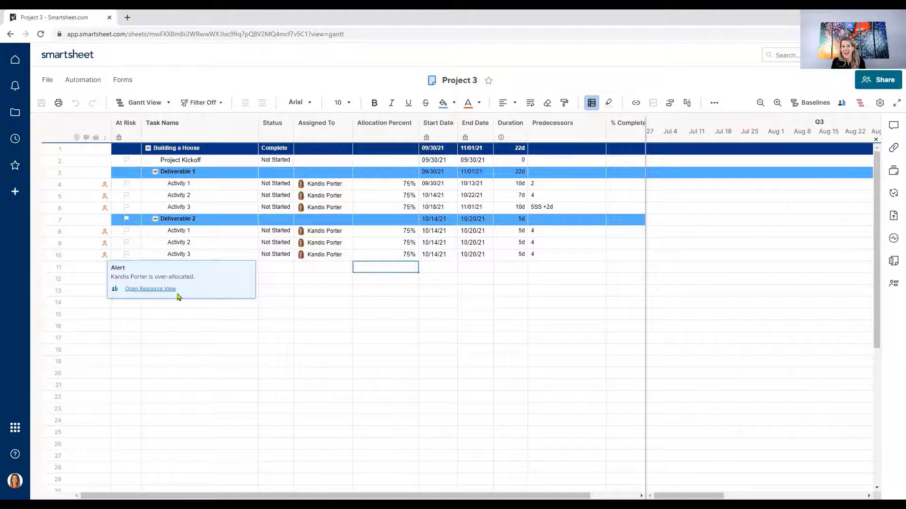
# Open the Project Resource View and scroll to the October weeks showing 125% allocation
pyautogui.click(153, 289)
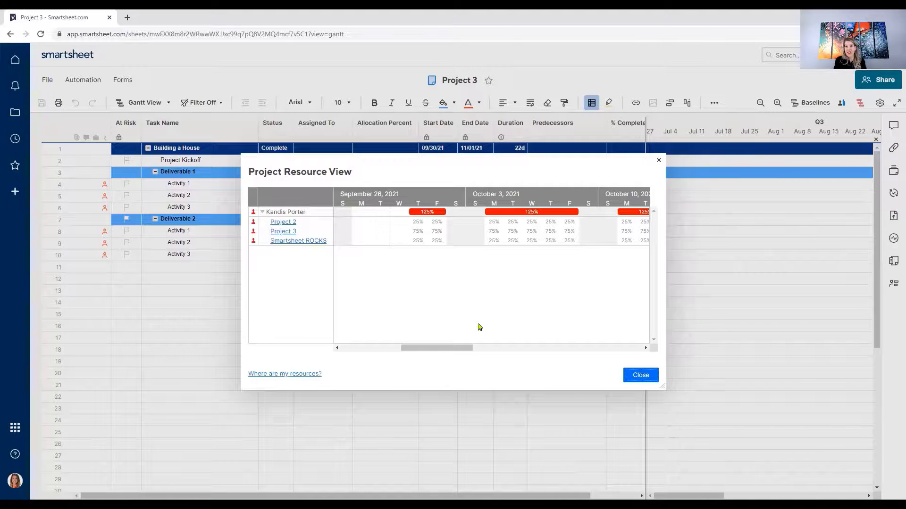
pyautogui.moveTo(452, 351)
pyautogui.mouseDown()
pyautogui.moveTo(564, 353)
pyautogui.moveTo(400, 363)
pyautogui.moveTo(458, 363)
pyautogui.mouseUp()
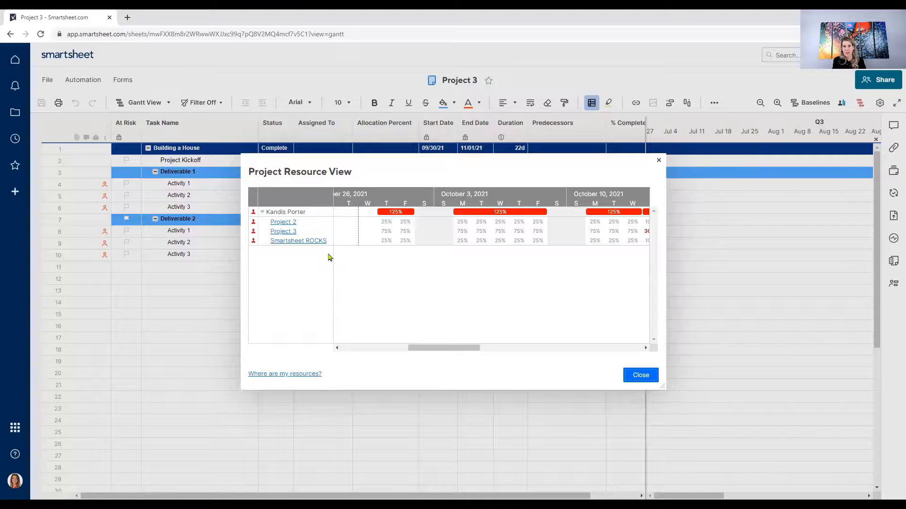
# Close the Project Resource View dialog, back to Project 3's 75% allocations
pyautogui.click(658, 161)
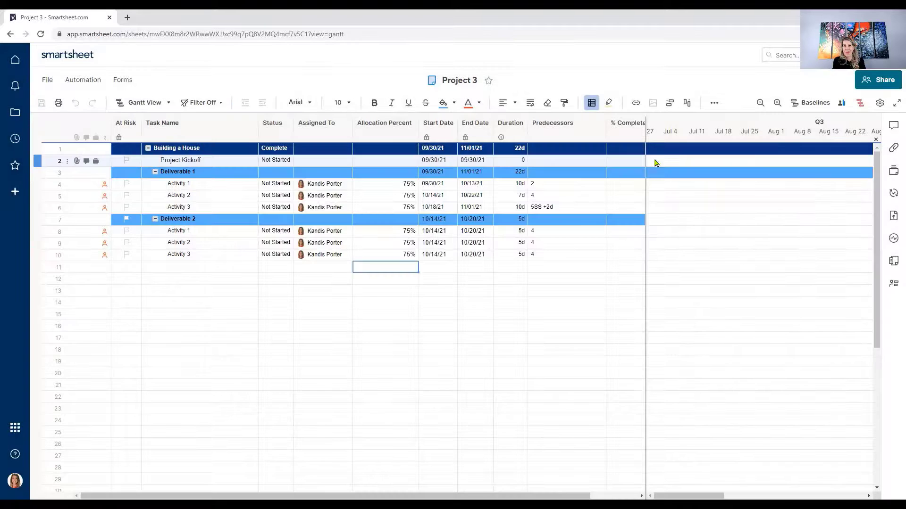